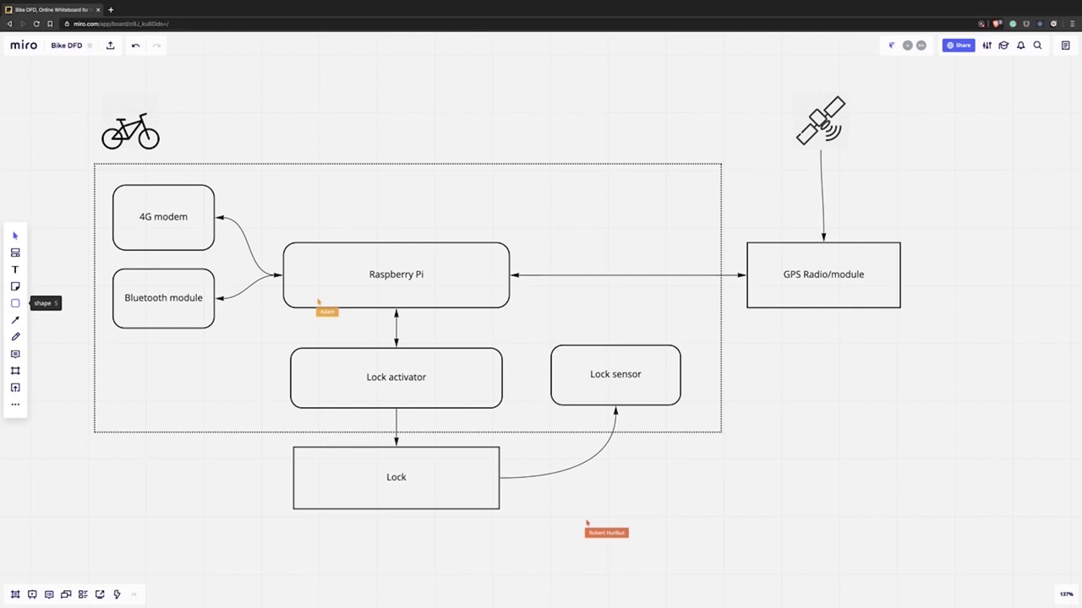
pyautogui.click(15, 303)
pyautogui.click(77, 277)
pyautogui.press('s')
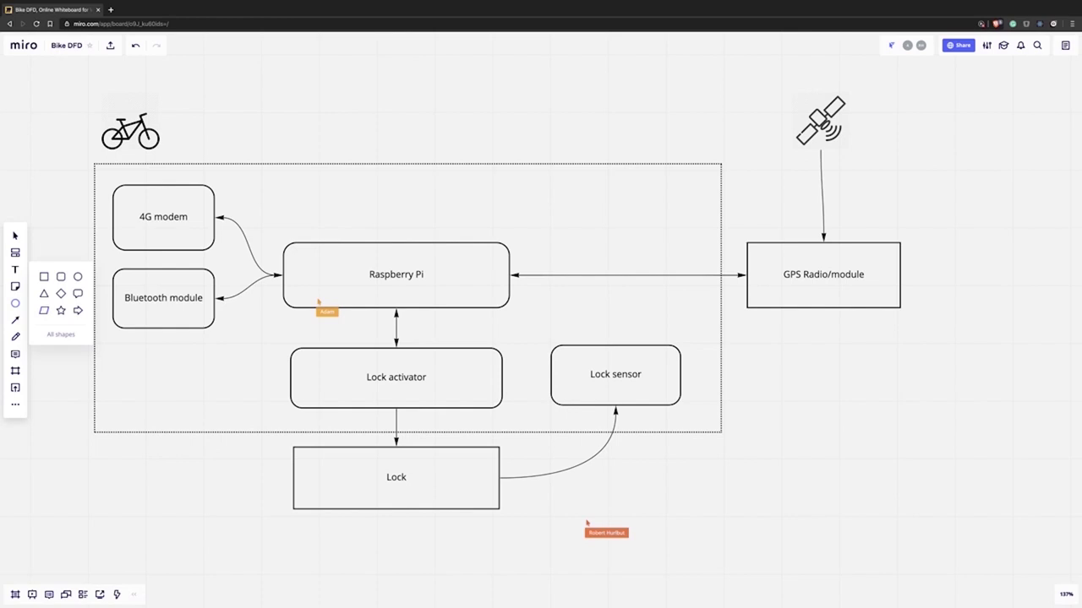
pyautogui.press('Escape')
pyautogui.scroll(-3, 495, 279)
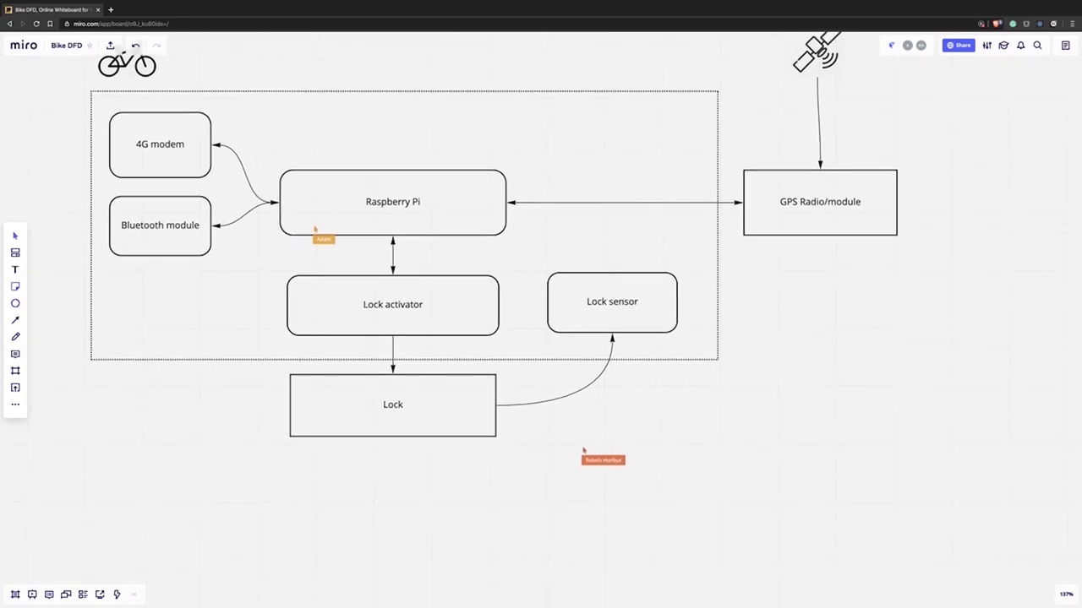
pyautogui.click(15, 287)
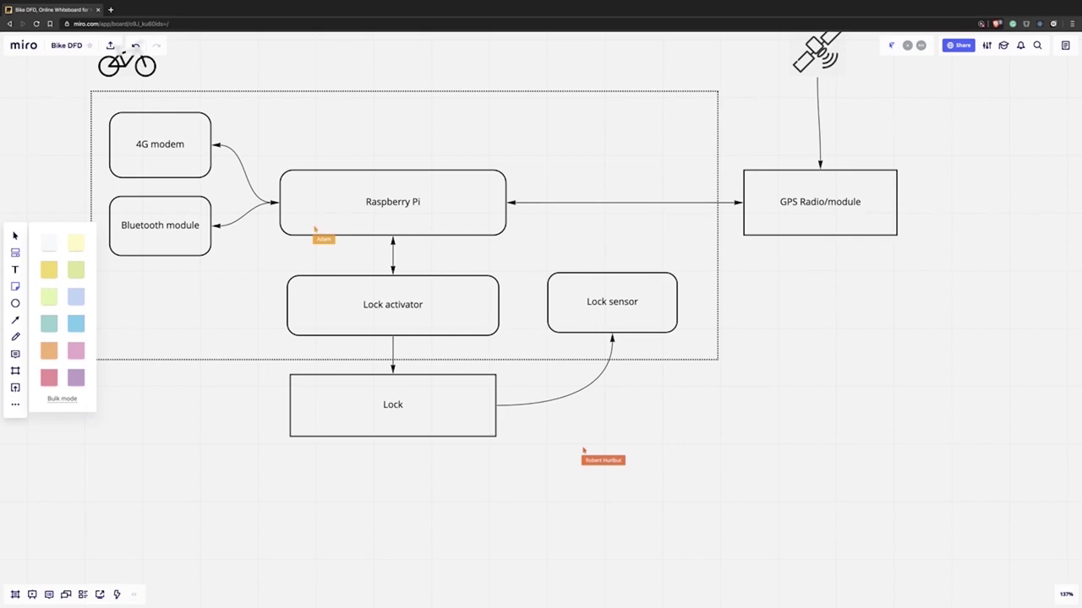
pyautogui.press('s')
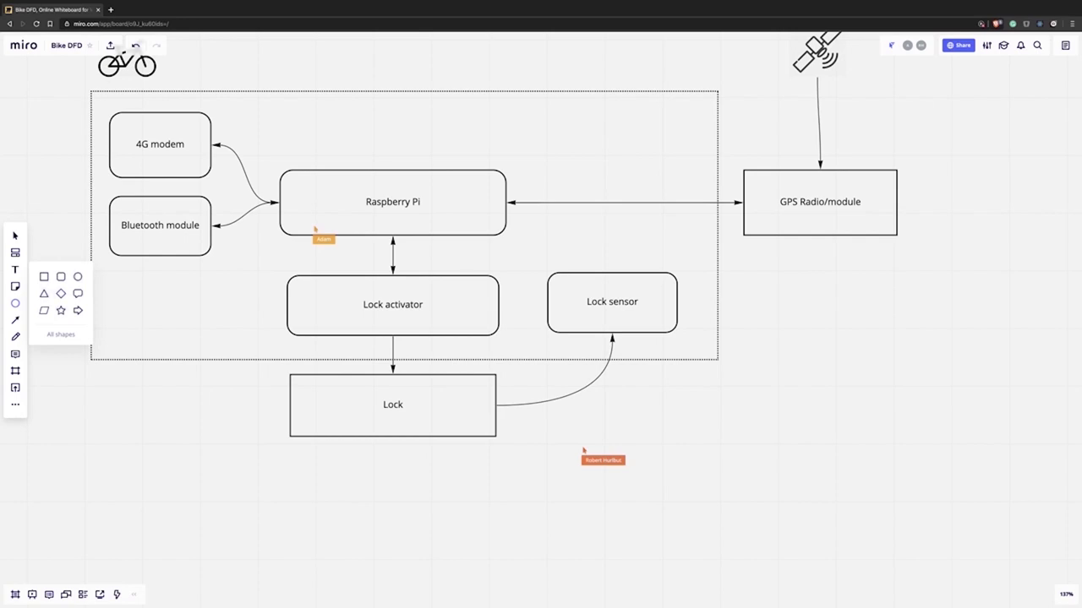
pyautogui.click(44, 310)
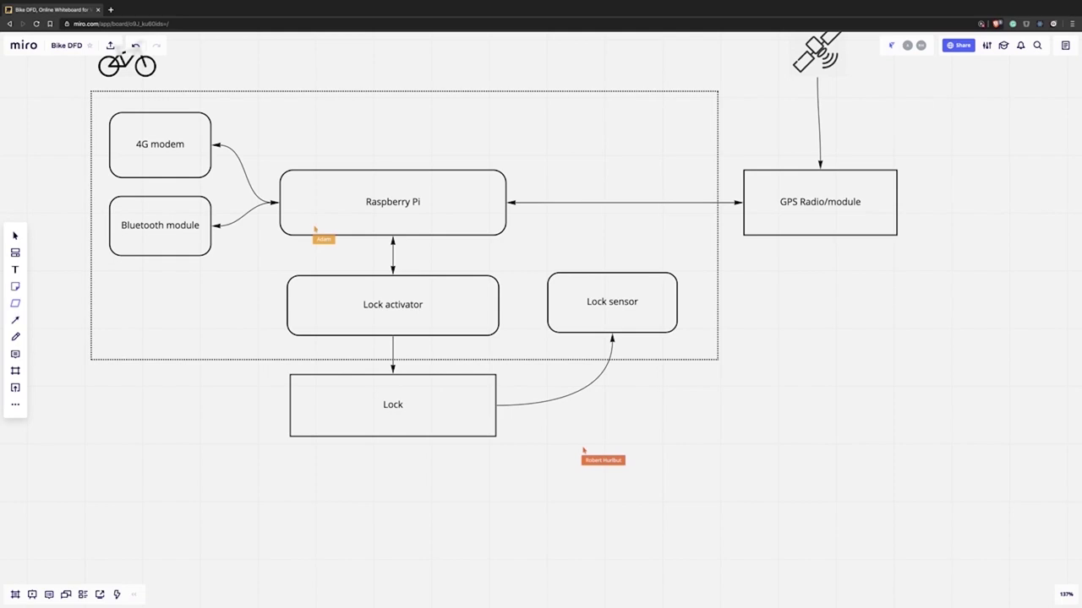
pyautogui.press('n')
pyautogui.press('s')
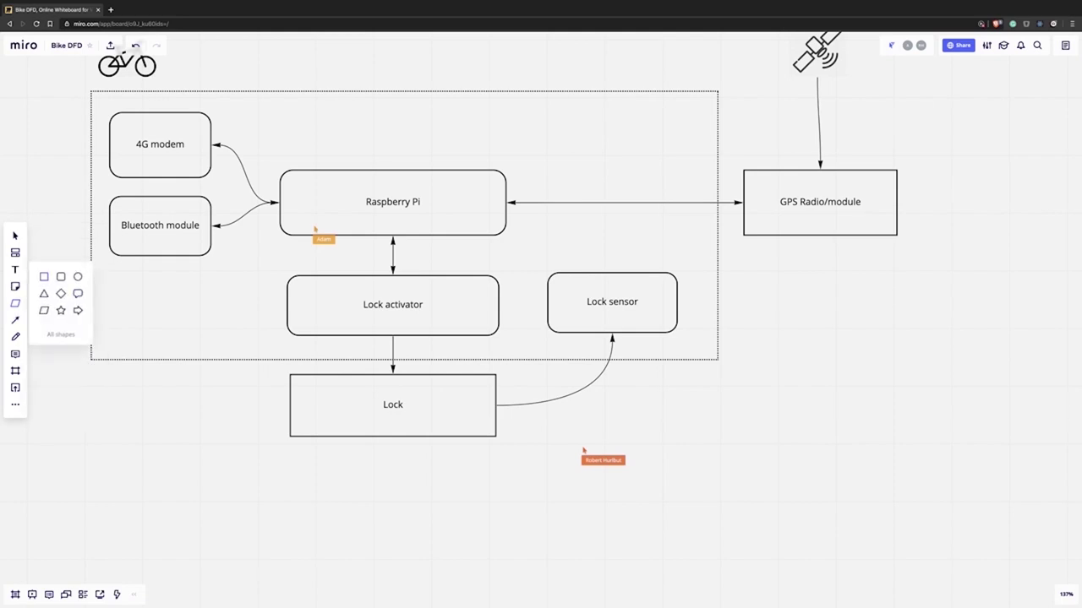
pyautogui.press('r')
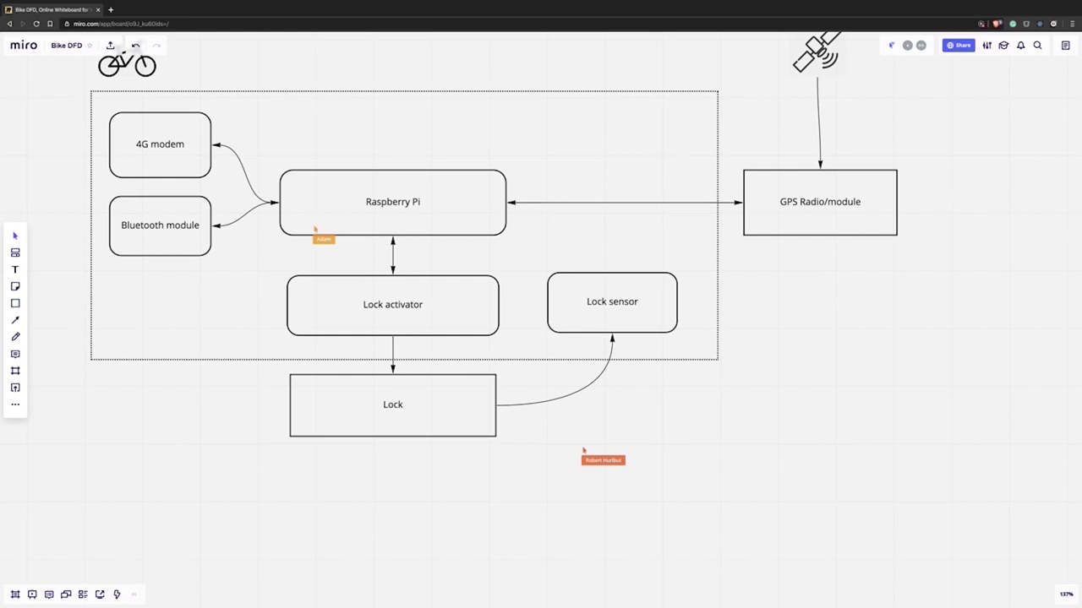
# Undo the boundary move so the dashed boundary again surrounds the bike's components.
pyautogui.scroll(5, 498, 288)
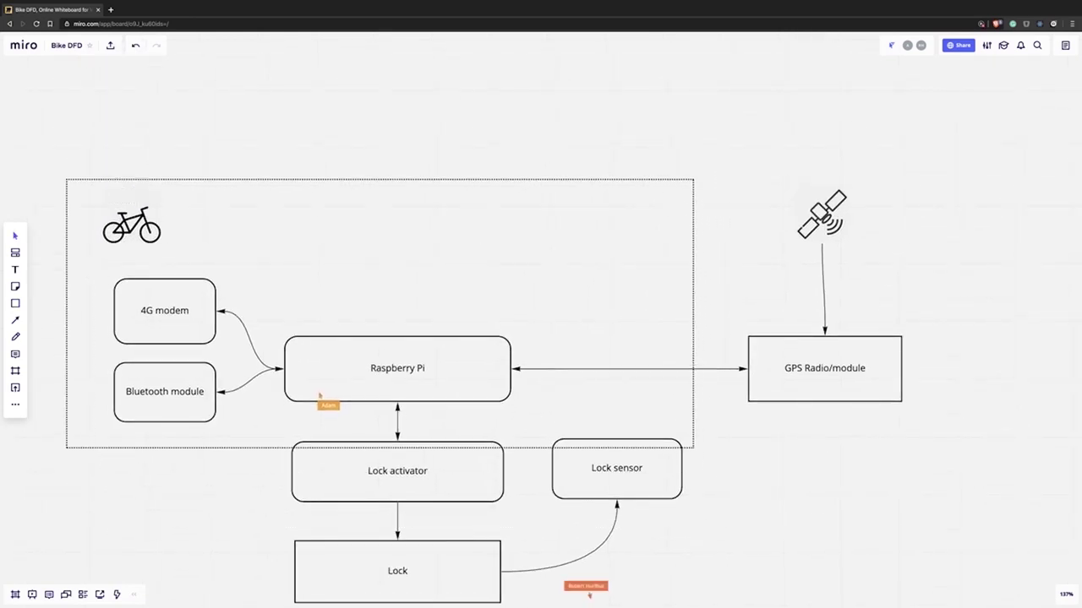
pyautogui.hotkey('ctrl', 'z')
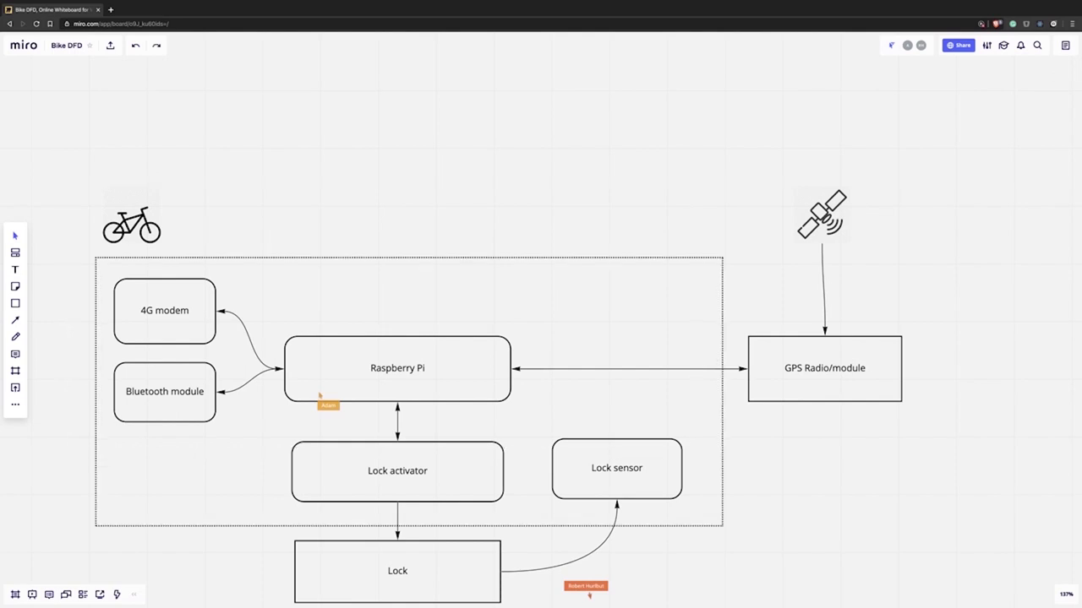
pyautogui.scroll(-5, 507, 381)
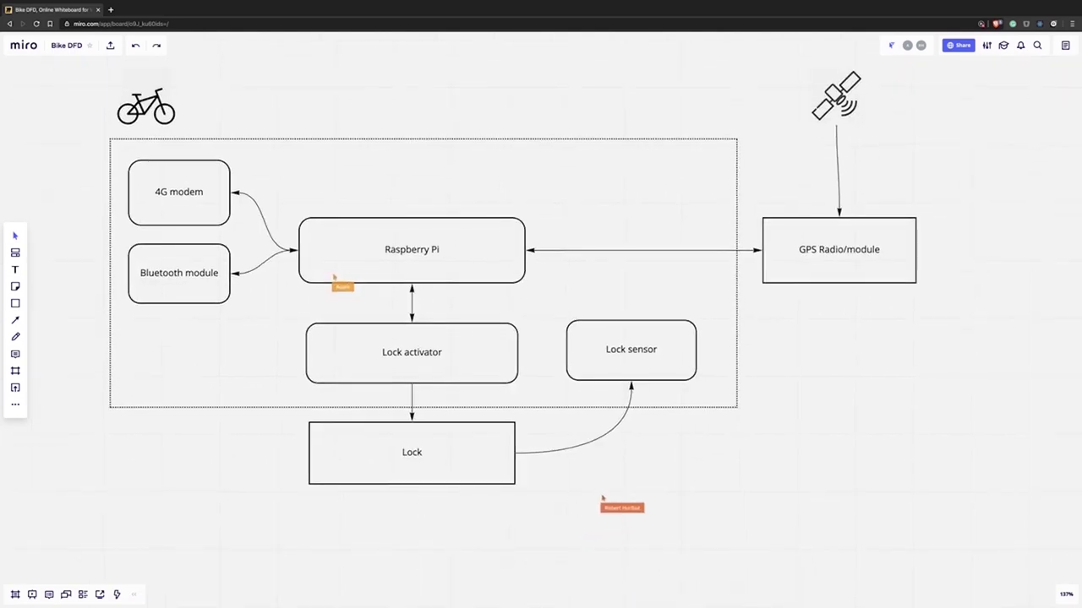
pyautogui.scroll(1, 507, 295)
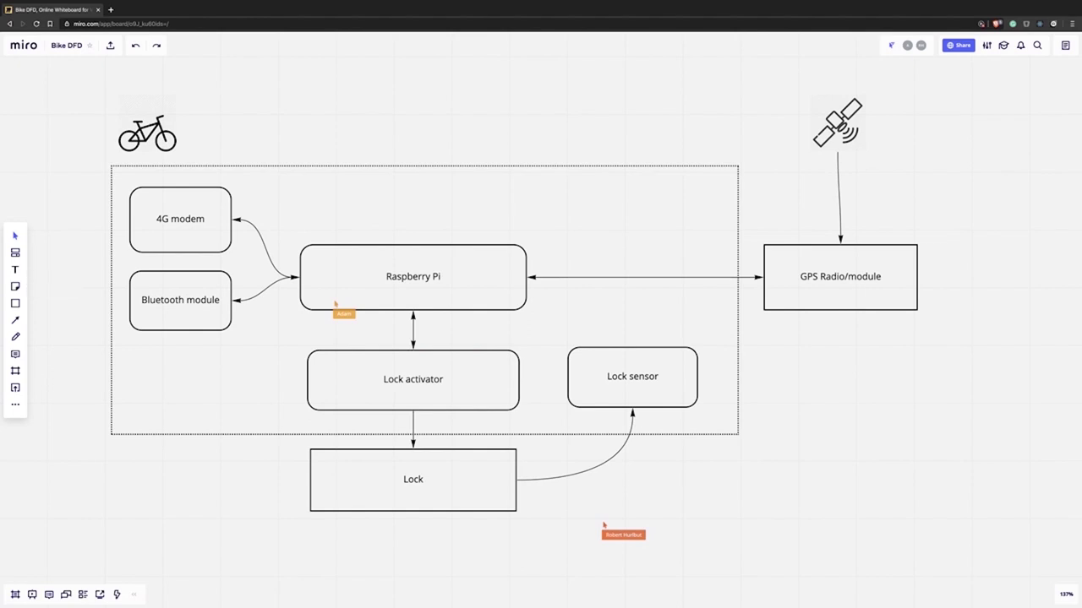
pyautogui.scroll(2, 507, 338)
# Choose the parallelogram from the Shapes flyout as the shape to draw.
pyautogui.press('n')
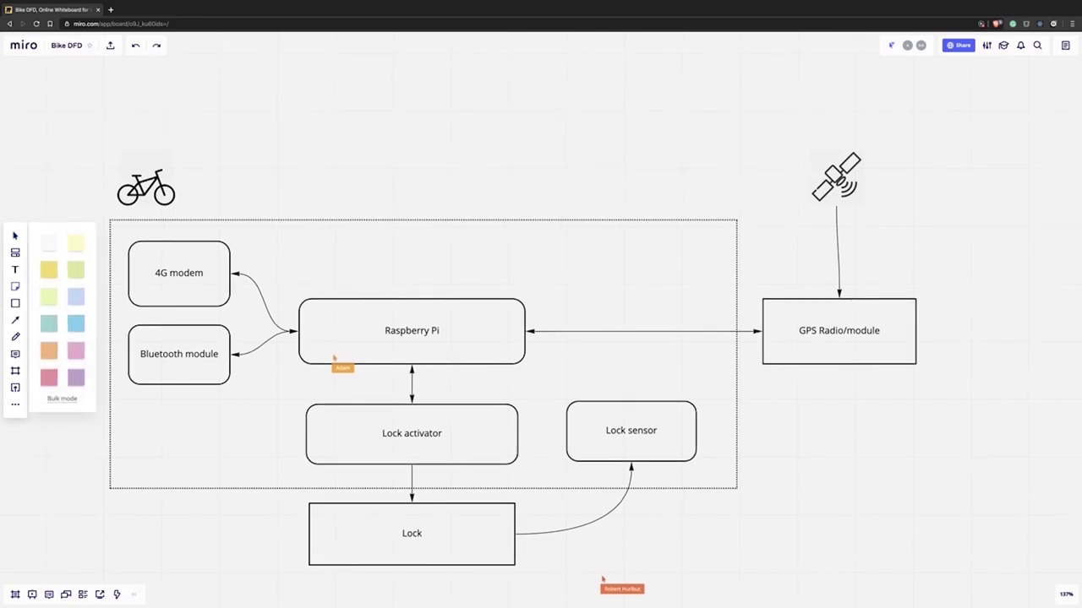
pyautogui.press('s')
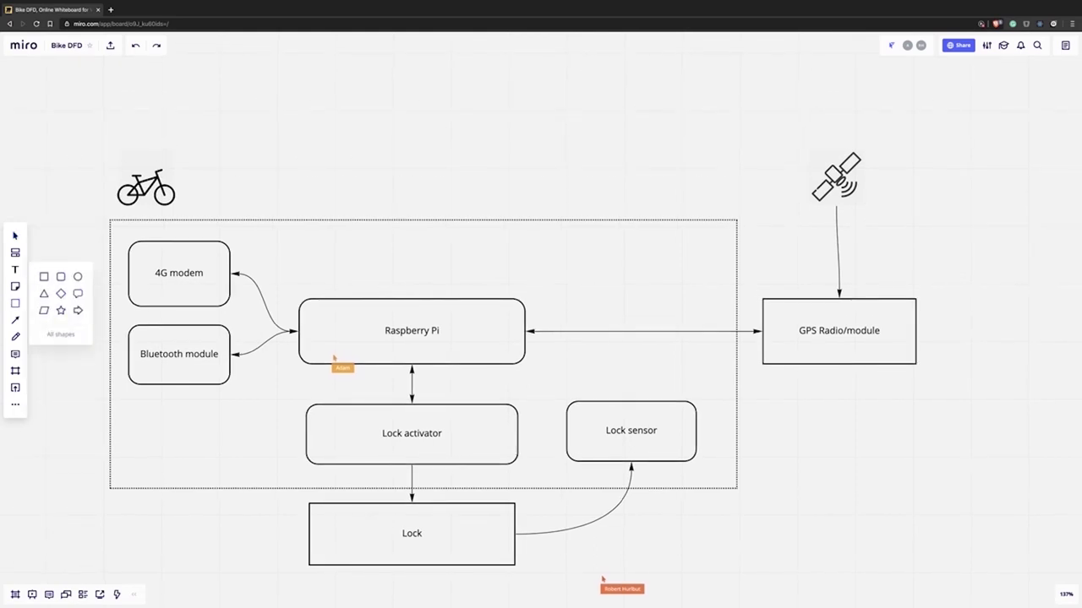
pyautogui.click(44, 310)
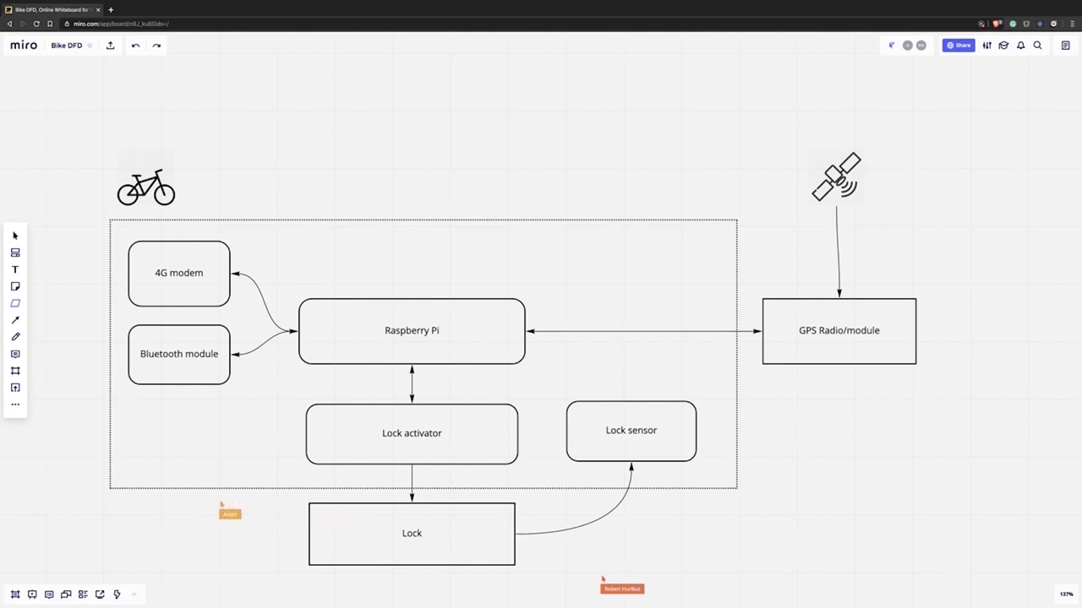
pyautogui.press('n')
pyautogui.press('s')
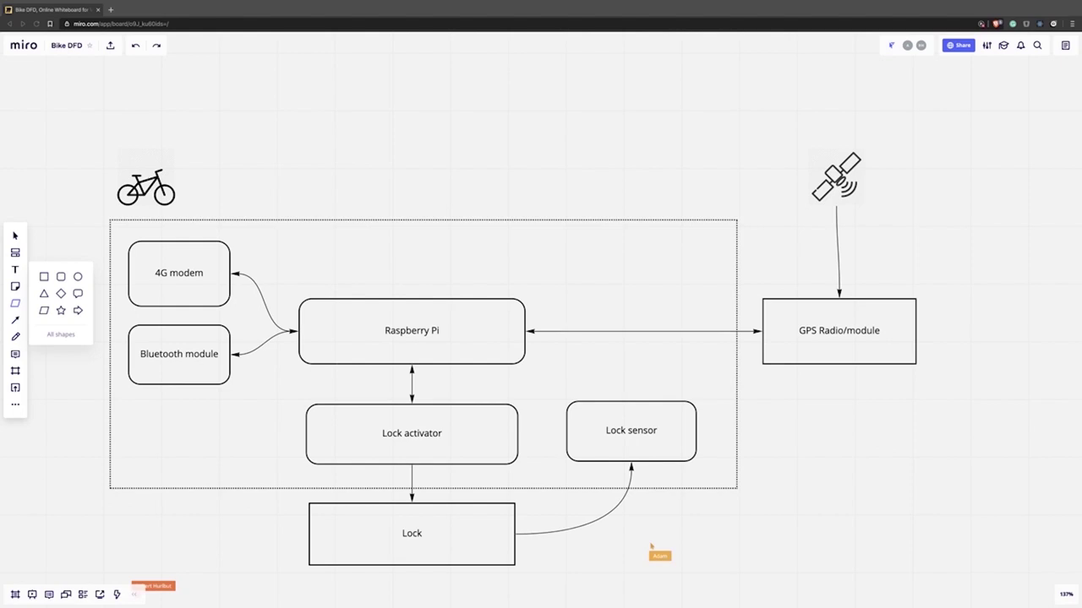
# Draw a rectangle above the diagram labelled 'Bike Thieves' with its text enlarged to 36.
pyautogui.press('Escape')
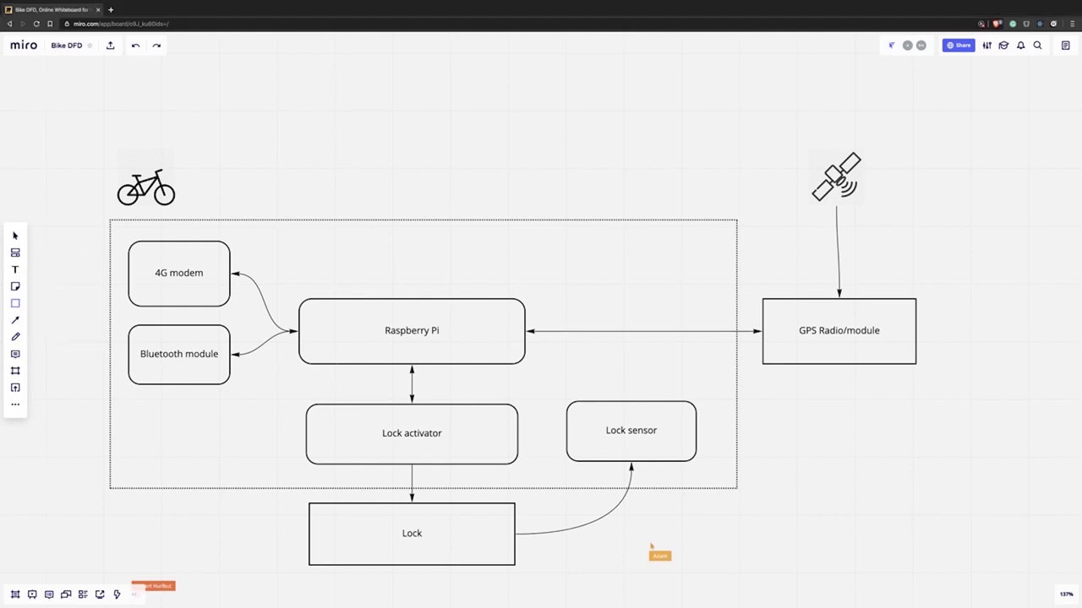
pyautogui.moveTo(328, 110); pyautogui.dragTo(483, 165)
pyautogui.write('Basd')
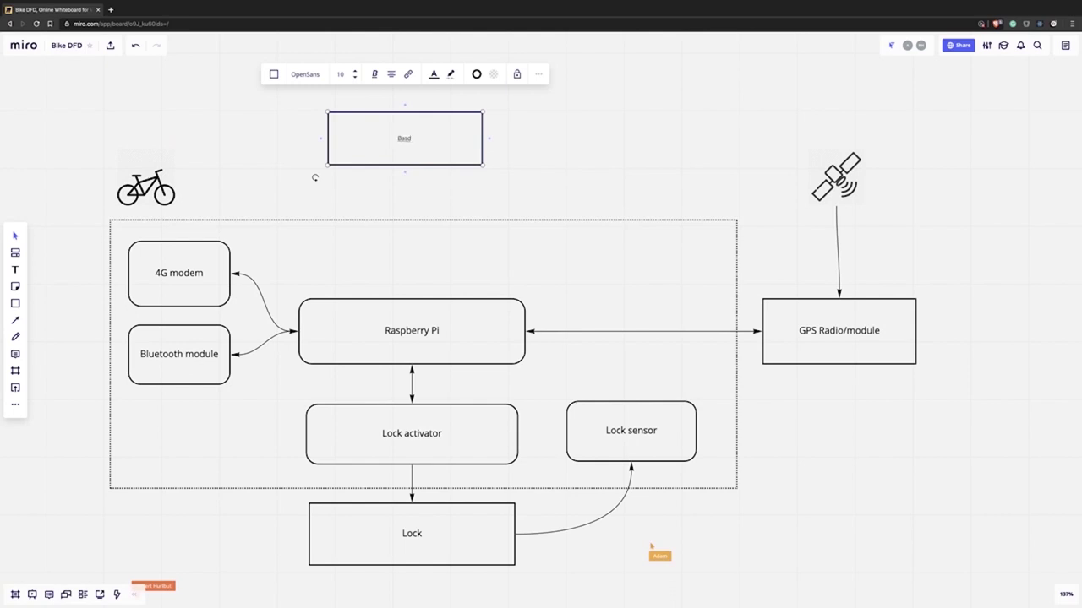
pyautogui.press('BackSpace')
pyautogui.press('BackSpace')
pyautogui.press('BackSpace')
pyautogui.write('ike Theieves')
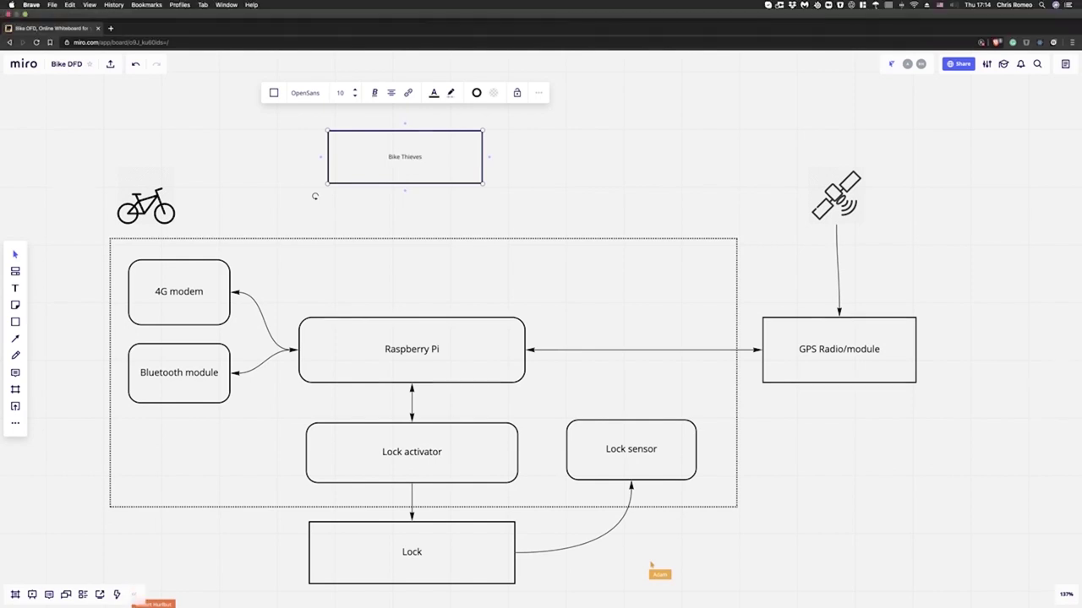
pyautogui.press('super+a')
pyautogui.press('super+shift+period')
pyautogui.press('super+shift+period')
pyautogui.press('super+shift+period')
pyautogui.press('super+shift+period')
pyautogui.press('super+shift+period')
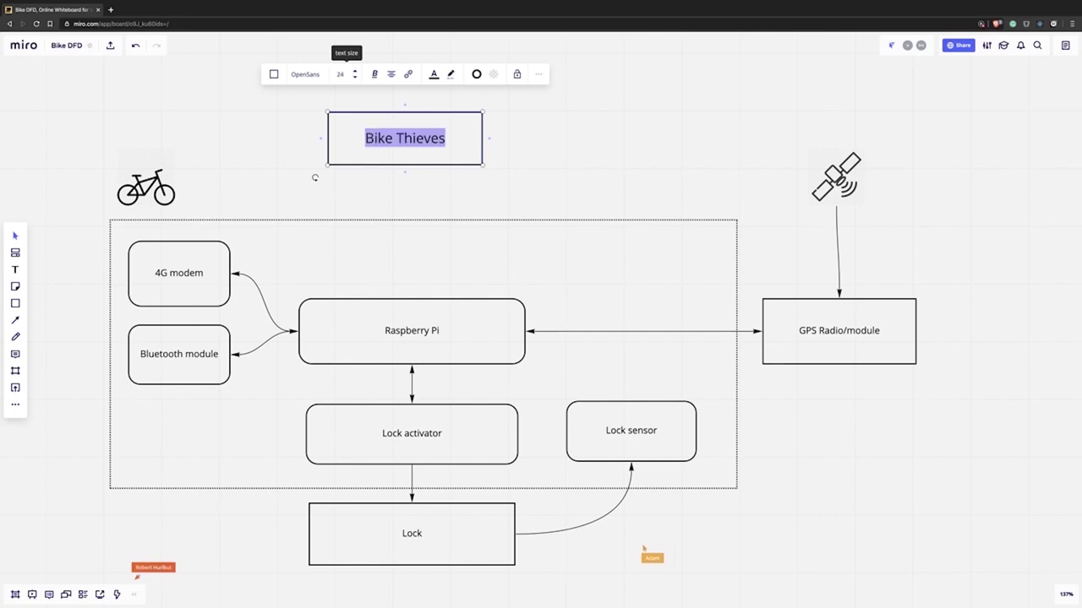
pyautogui.click(314, 177)
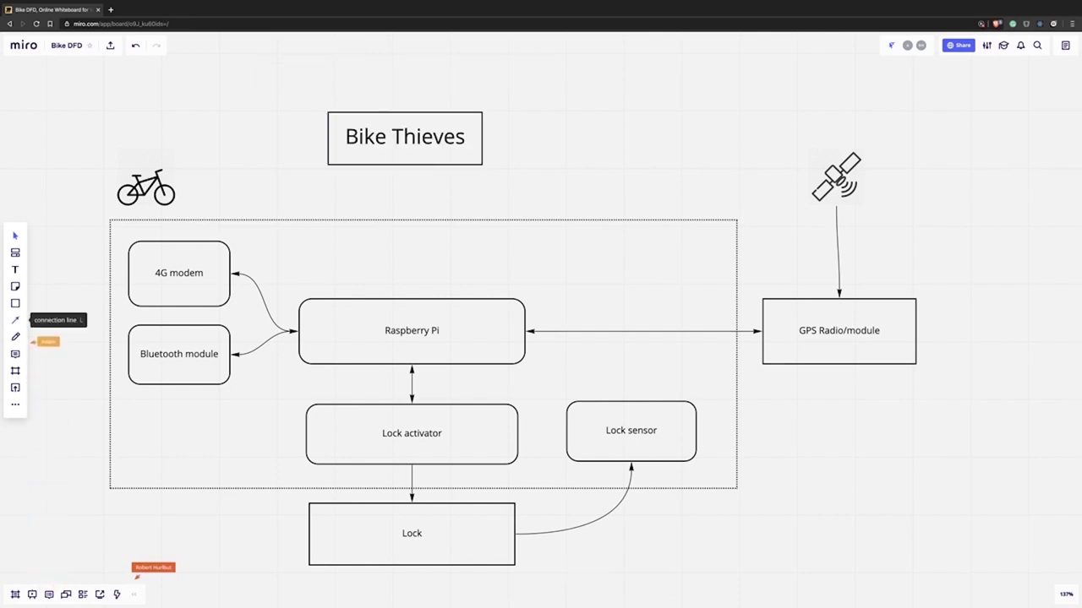
# Insert the devil-monster icon from IconFinder next to the Bike Thieves box.
pyautogui.click(15, 404)
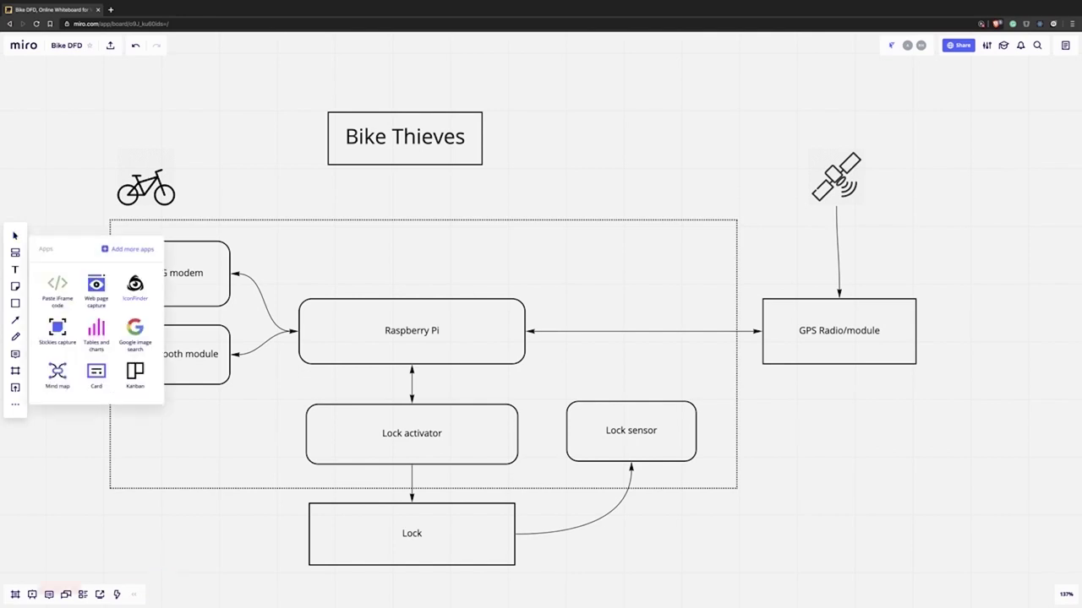
pyautogui.click(135, 287)
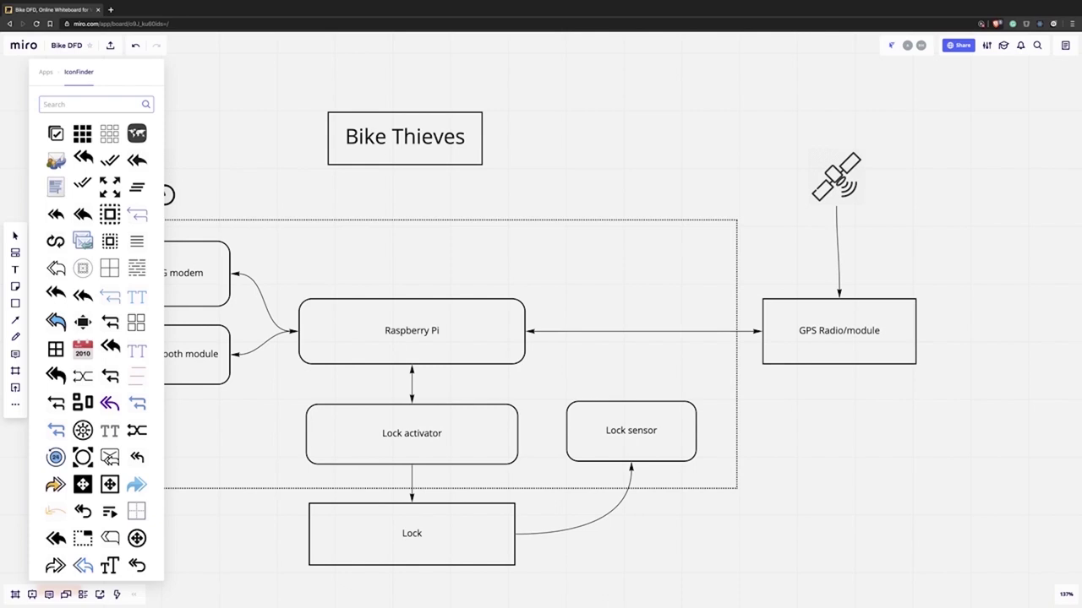
pyautogui.hotkey('ctrl', 'v')
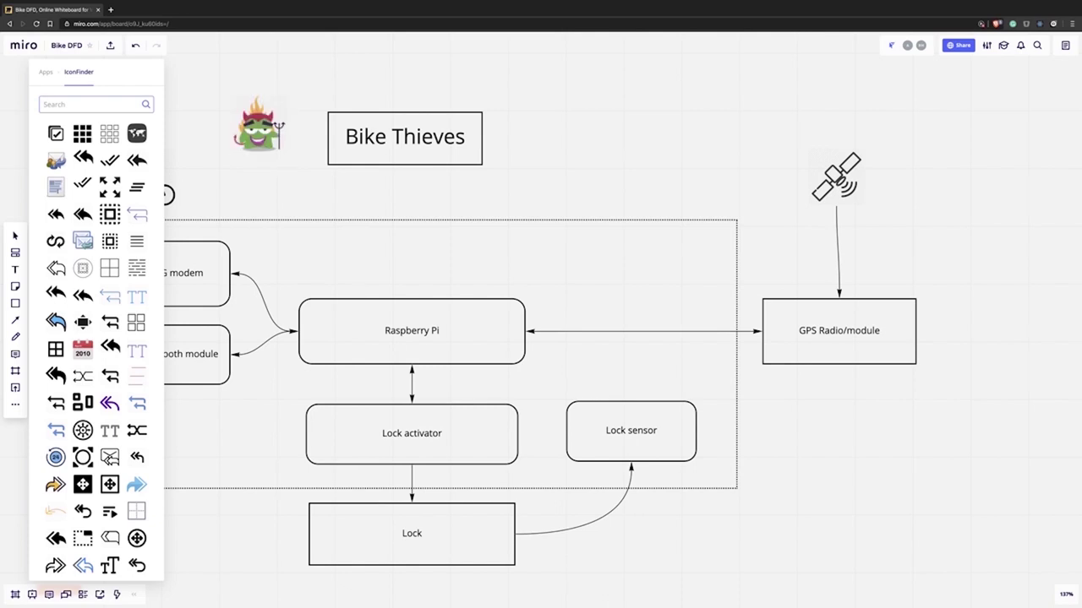
pyautogui.press('Escape')
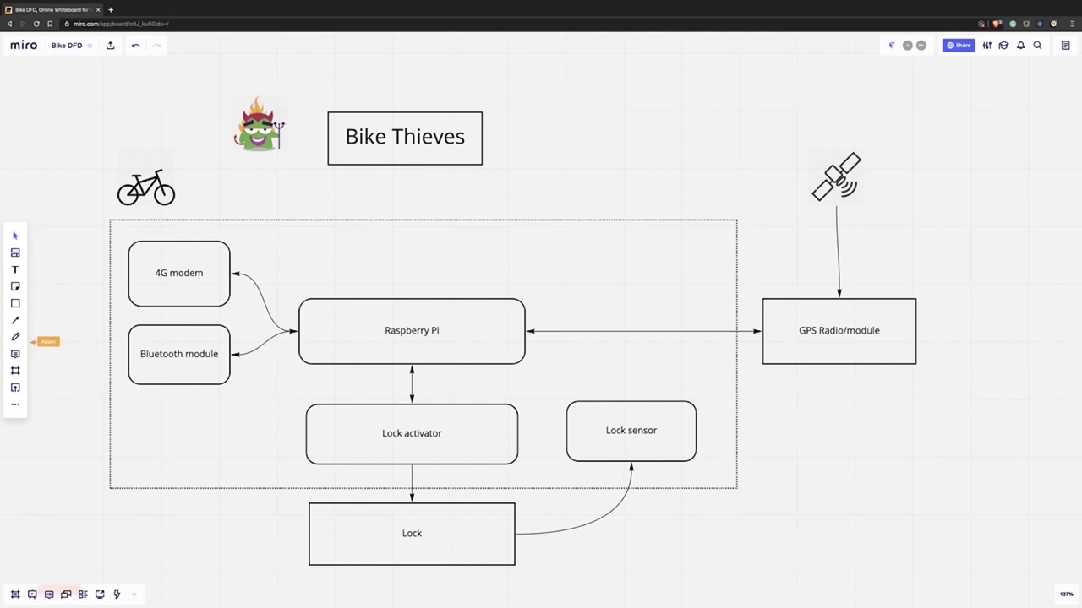
pyautogui.click(331, 159)
# Scroll down the board toward the Lock box below the diagram.
pyautogui.scroll(-3, 321, 176)
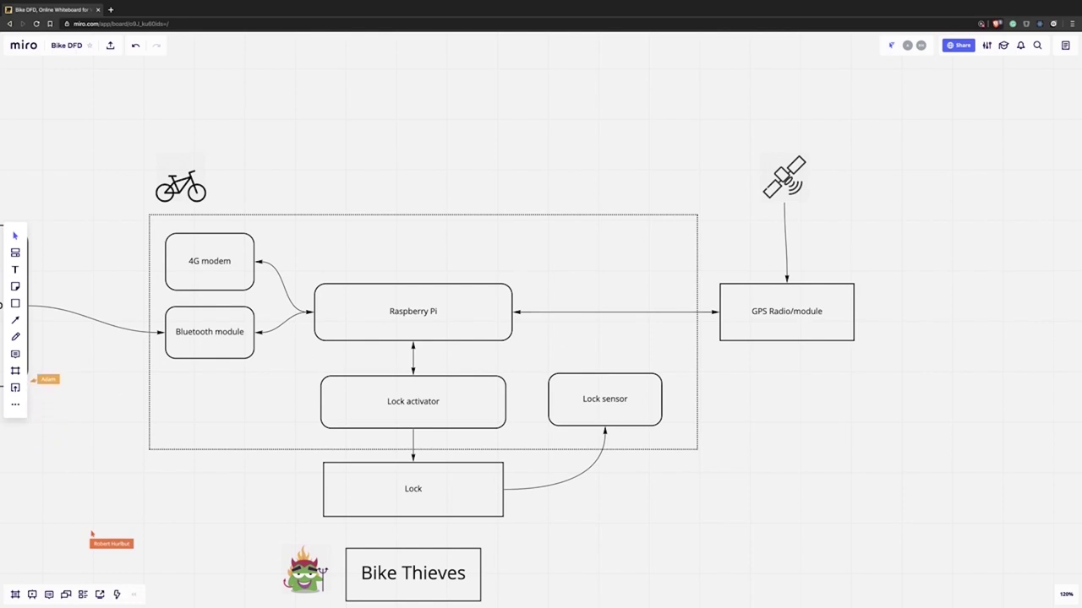
# Scroll around the board to view the area to the left of the bike.
pyautogui.scroll(-2, 74, 486)
pyautogui.scroll(-3, 380, 364)
pyautogui.scroll(1, 381, 364)
pyautogui.hscroll(-3, 380, 364)
pyautogui.scroll(-1, 541, 363)
pyautogui.hscroll(2, 541, 363)
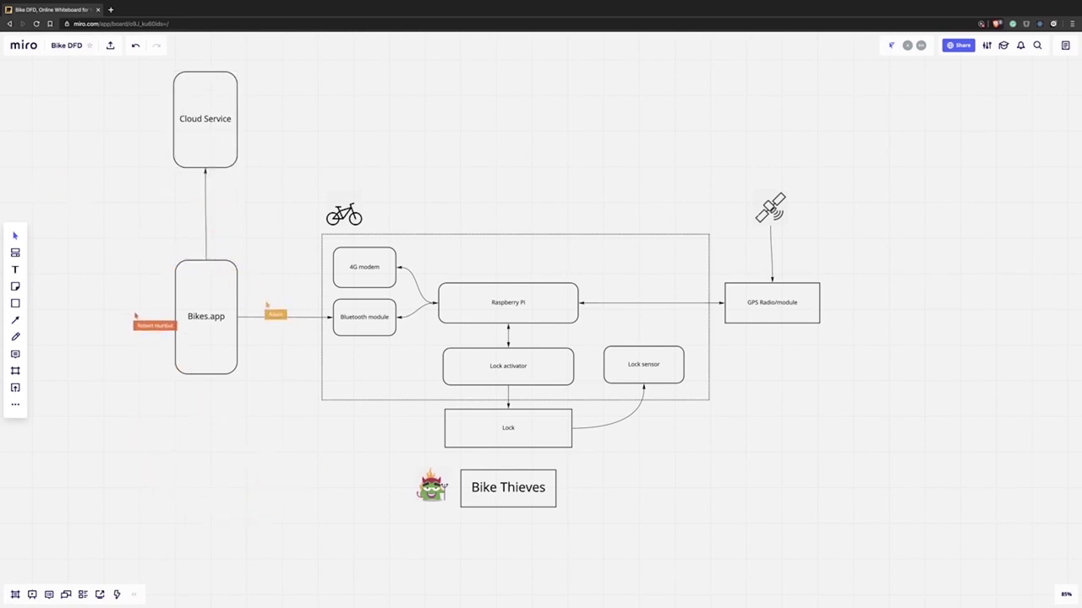
# Add 'Meatspace' as a new first line so the box reads 'Meatspace Bike Thieves'.
pyautogui.click(508, 488)
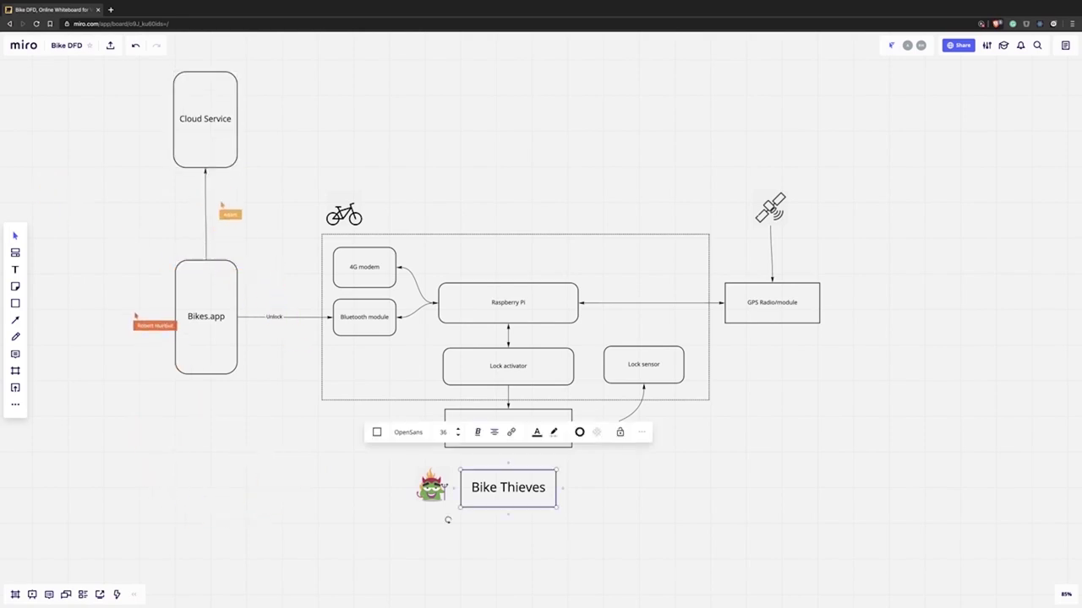
pyautogui.click(508, 487)
pyautogui.press('Home')
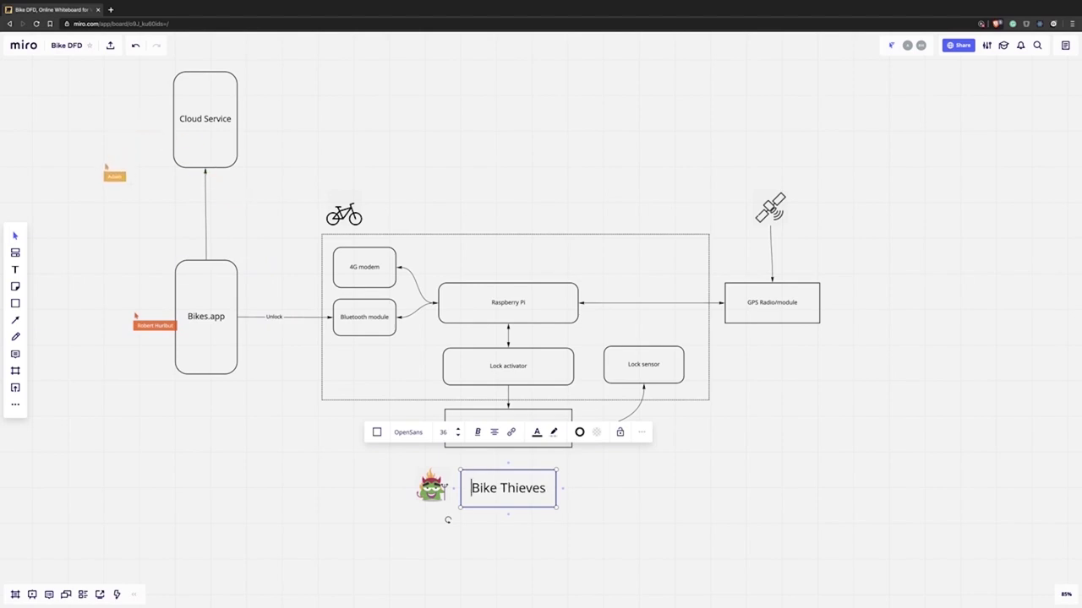
pyautogui.press('Return')
pyautogui.write('Phy')
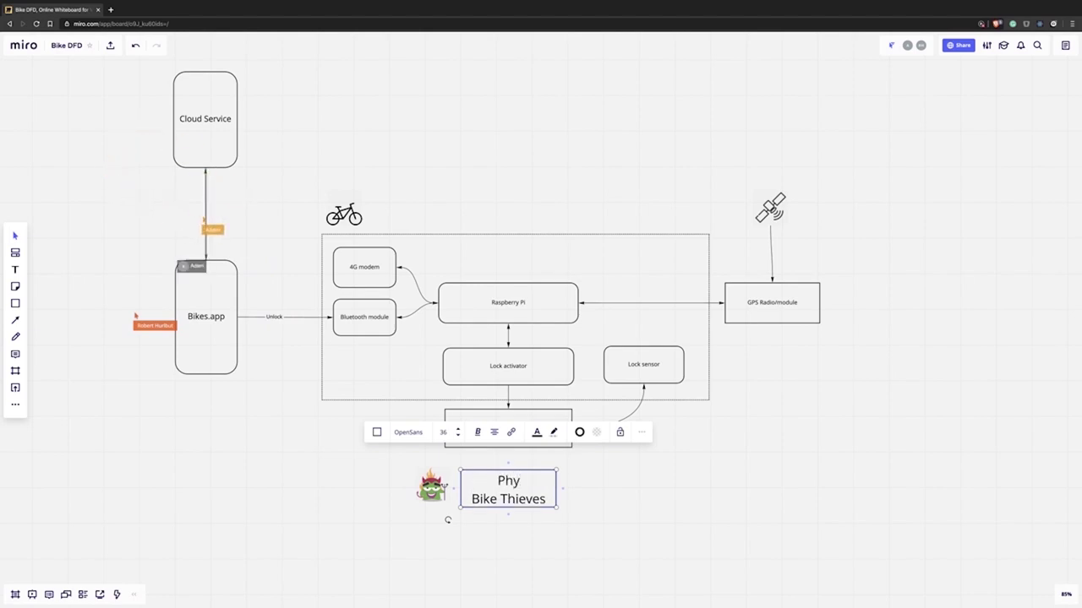
pyautogui.press('BackSpace')
pyautogui.press('BackSpace')
pyautogui.press('BackSpace')
pyautogui.write('Meatspace')
pyautogui.press('Escape')
# Duplicate the Meatspace Bike Thieves box and move the copy left, below Bikes.app.
pyautogui.click(508, 489)
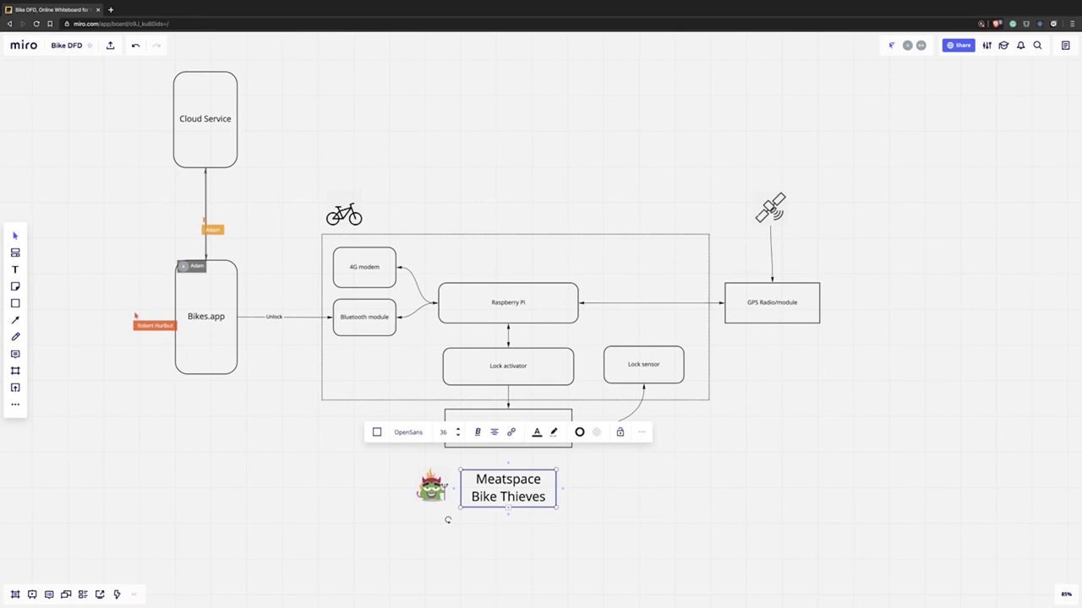
pyautogui.hotkey('ctrl', 'd')
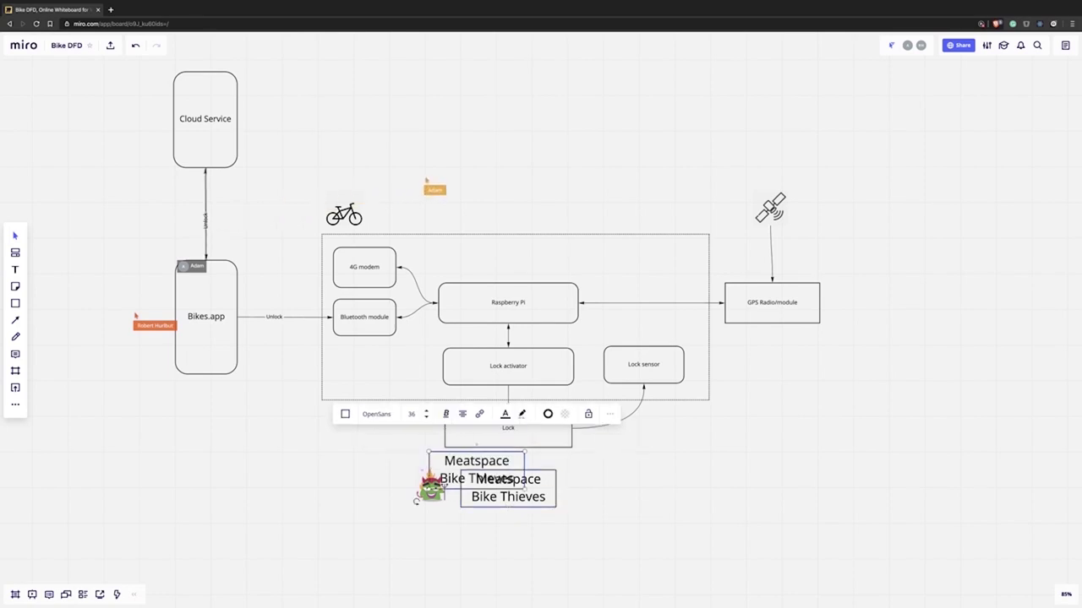
pyautogui.moveTo(476, 469); pyautogui.dragTo(212, 484)
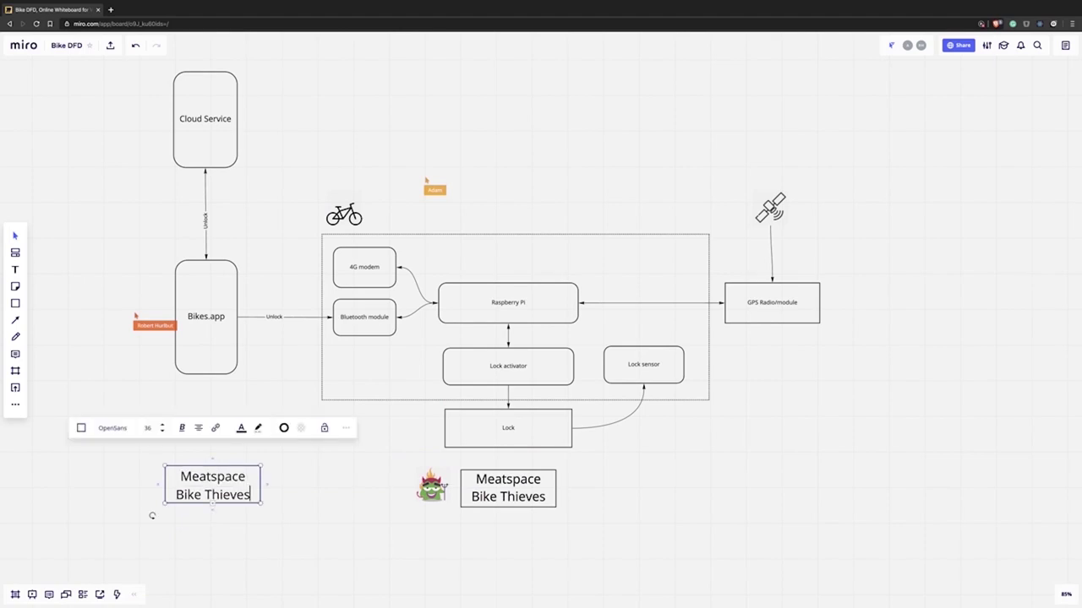
# Replace the copied box's label with 'Cyber Criminals', deleting the leftover Bike Thieves line.
pyautogui.doubleClick(213, 477)
pyautogui.write('Cyber Criminals')
pyautogui.hotkey('shift', 'Down')
pyautogui.hotkey('shift', 'End')
pyautogui.press('BackSpace')
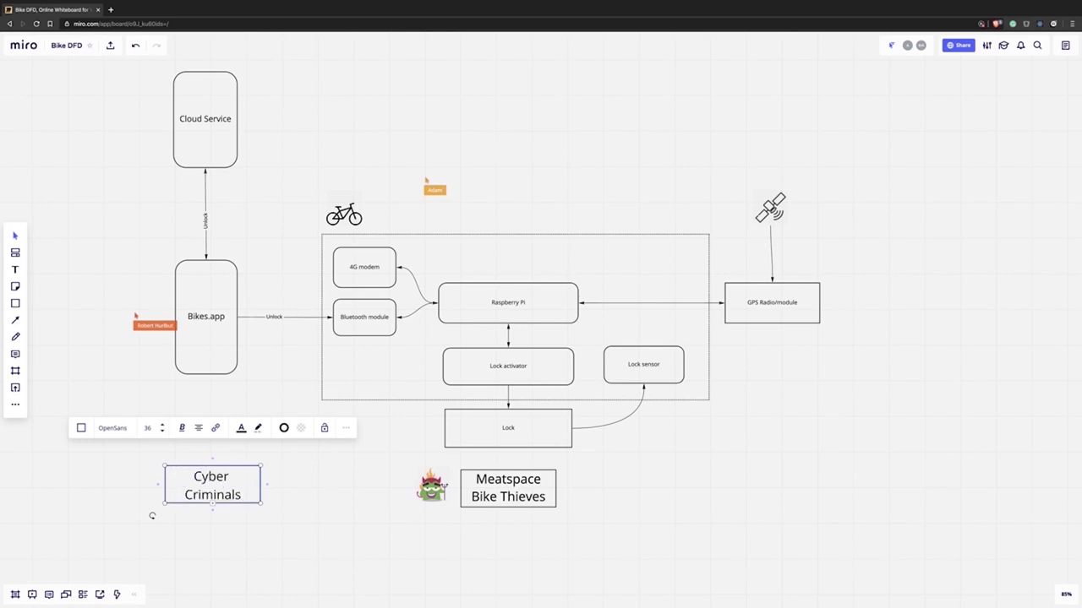
pyautogui.press('Escape')
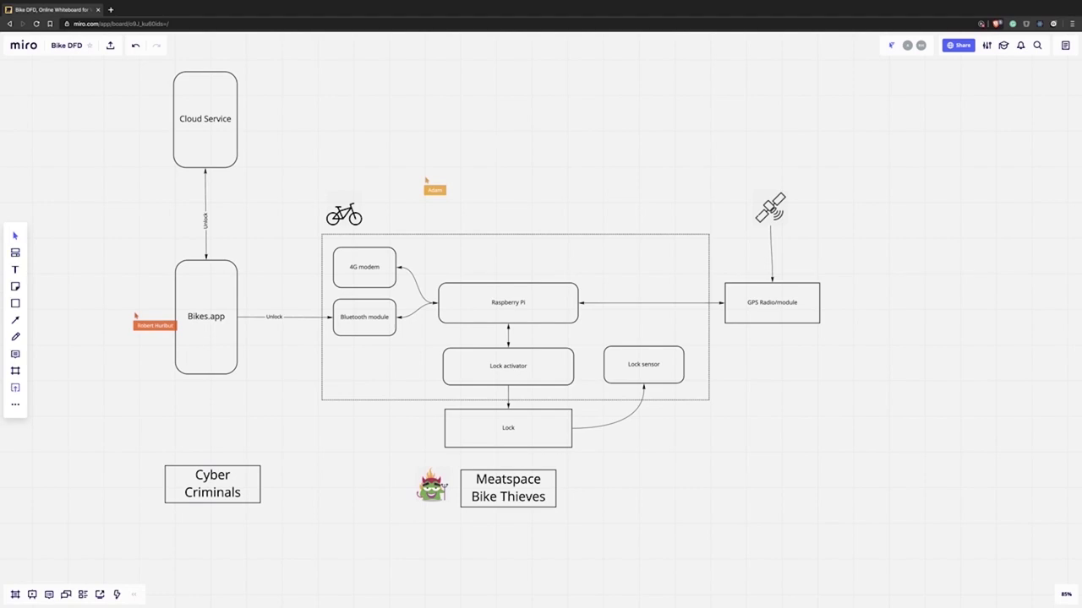
pyautogui.click(15, 404)
# Search IconFinder for 'criminal' and place a jail-bars icon beside Cyber Criminals.
pyautogui.click(135, 288)
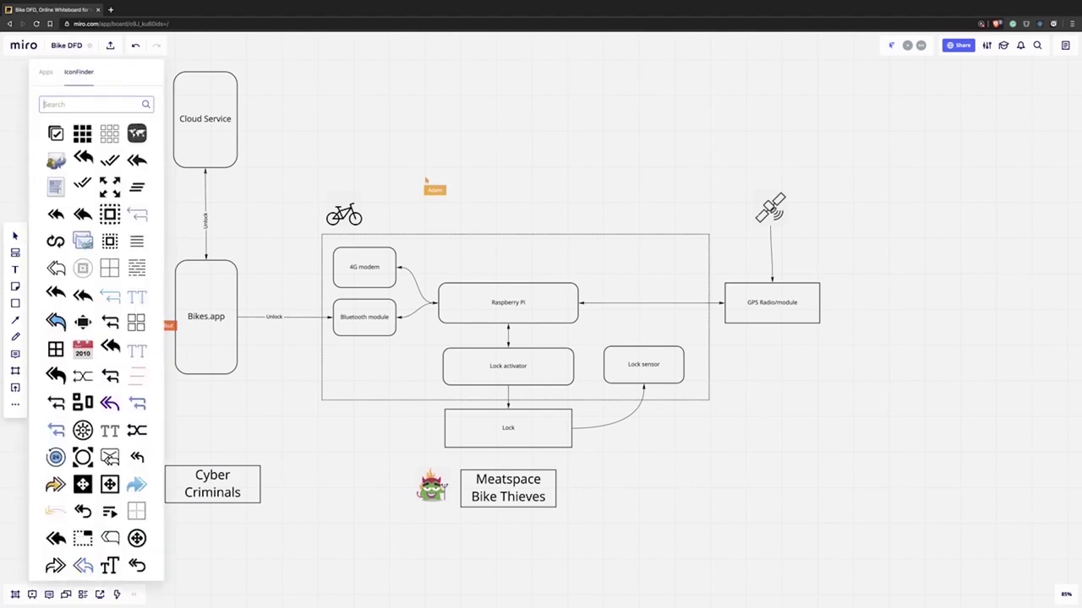
pyautogui.write('criminal')
pyautogui.press('Return')
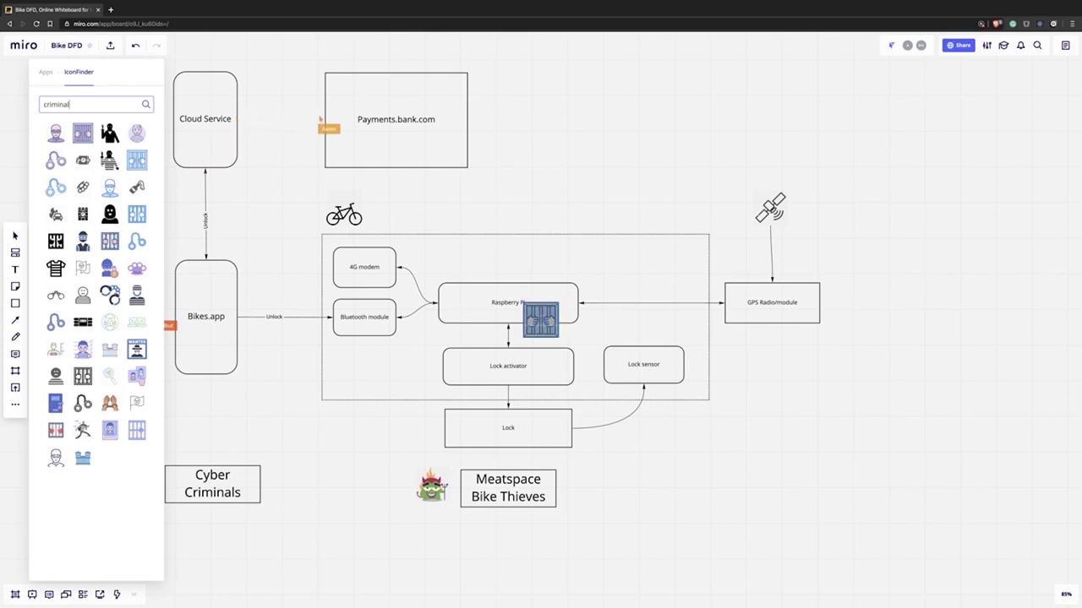
pyautogui.moveTo(83, 133); pyautogui.dragTo(294, 484)
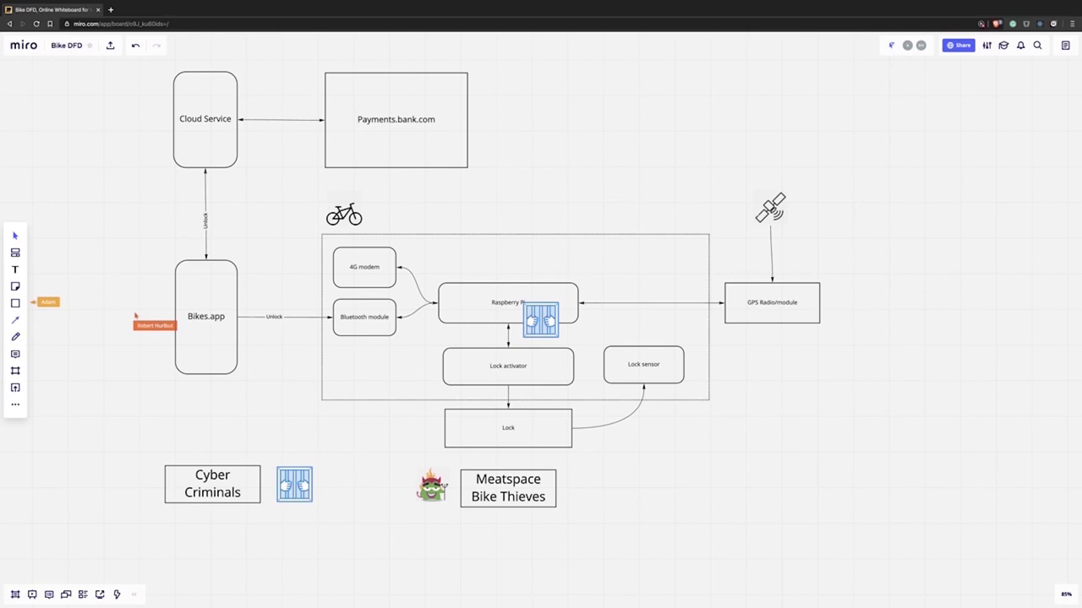
# Connect Cyber Criminals up to Cloud Service with a curved connector.
pyautogui.click(213, 485)
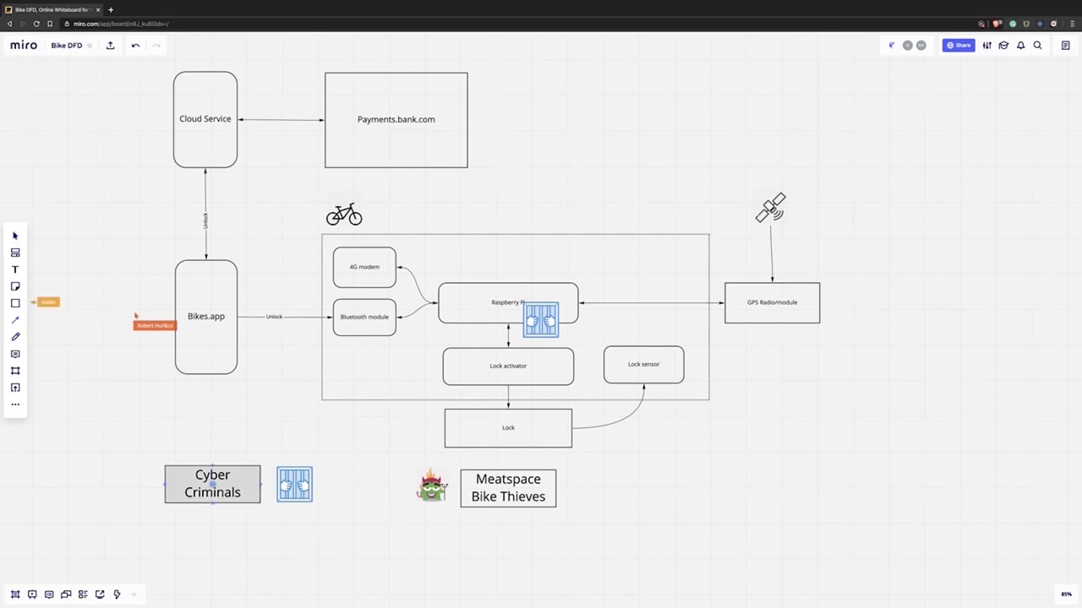
pyautogui.moveTo(212, 467); pyautogui.dragTo(205, 316)
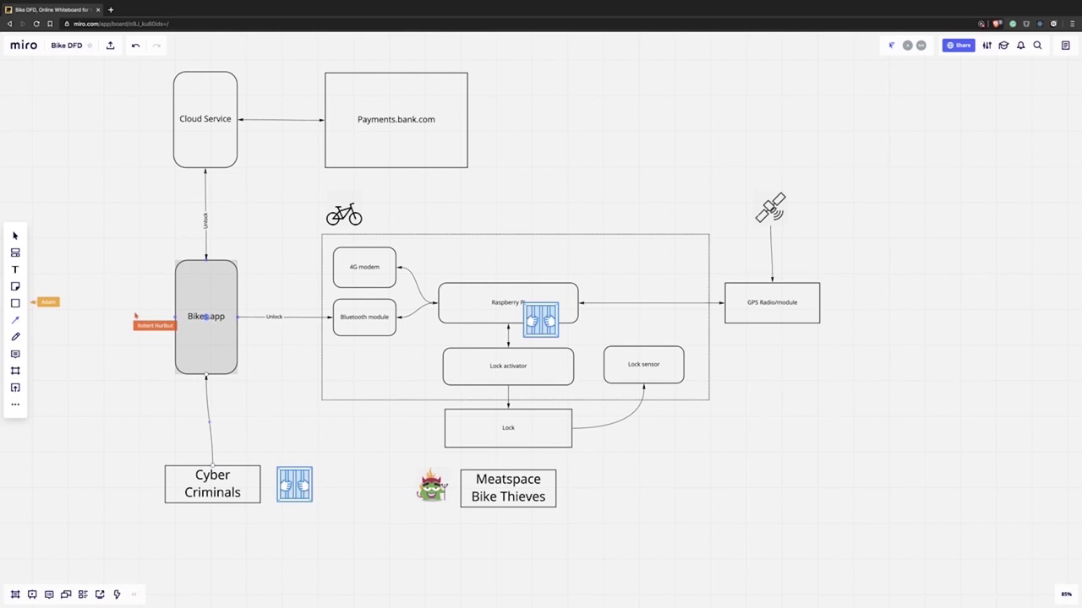
pyautogui.moveTo(205, 316); pyautogui.dragTo(161, 121)
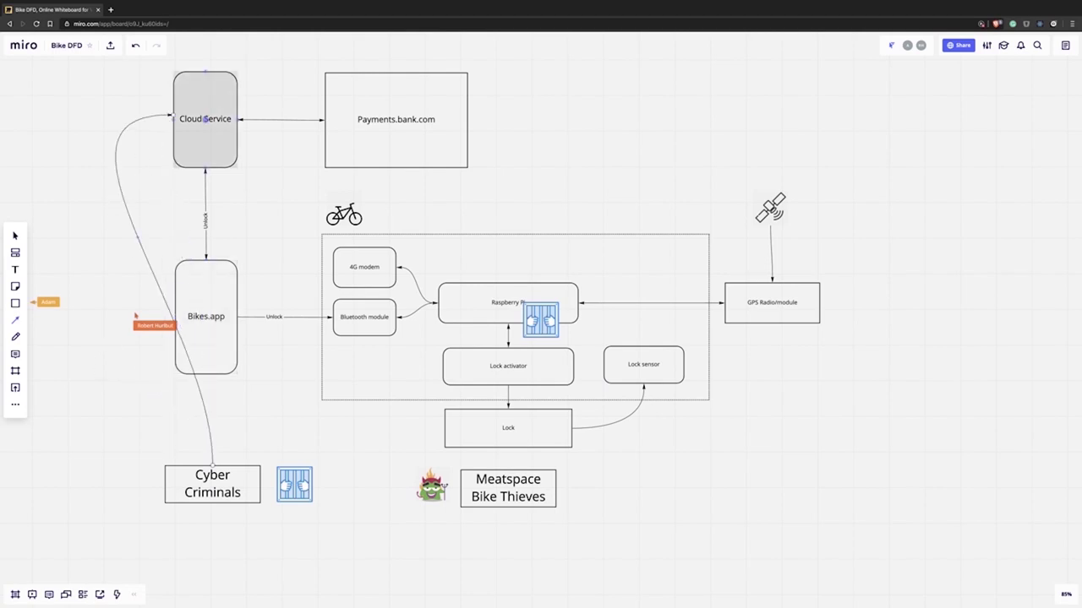
pyautogui.moveTo(174, 119); pyautogui.dragTo(174, 120)
# Shift the Cyber Criminals box and its jail icon further left.
pyautogui.moveTo(212, 484); pyautogui.dragTo(72, 477)
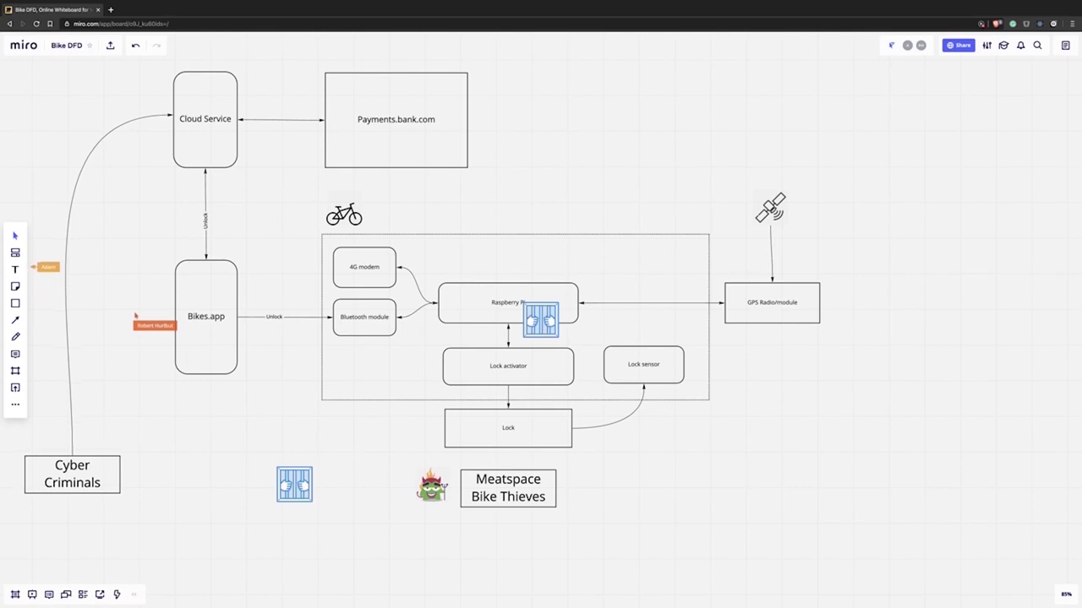
pyautogui.moveTo(294, 484); pyautogui.dragTo(157, 474)
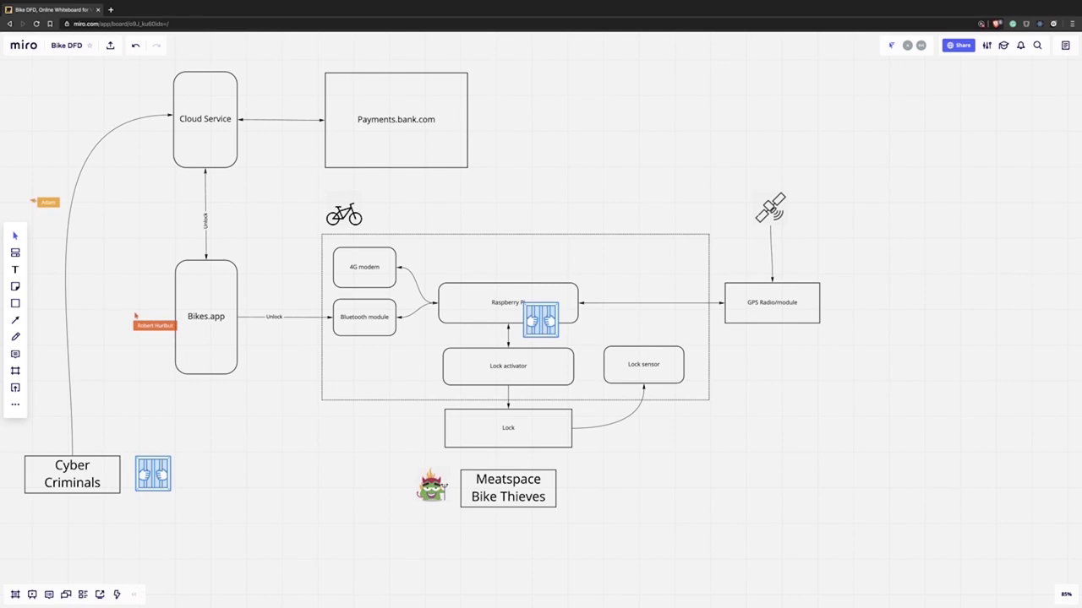
pyautogui.press('l')
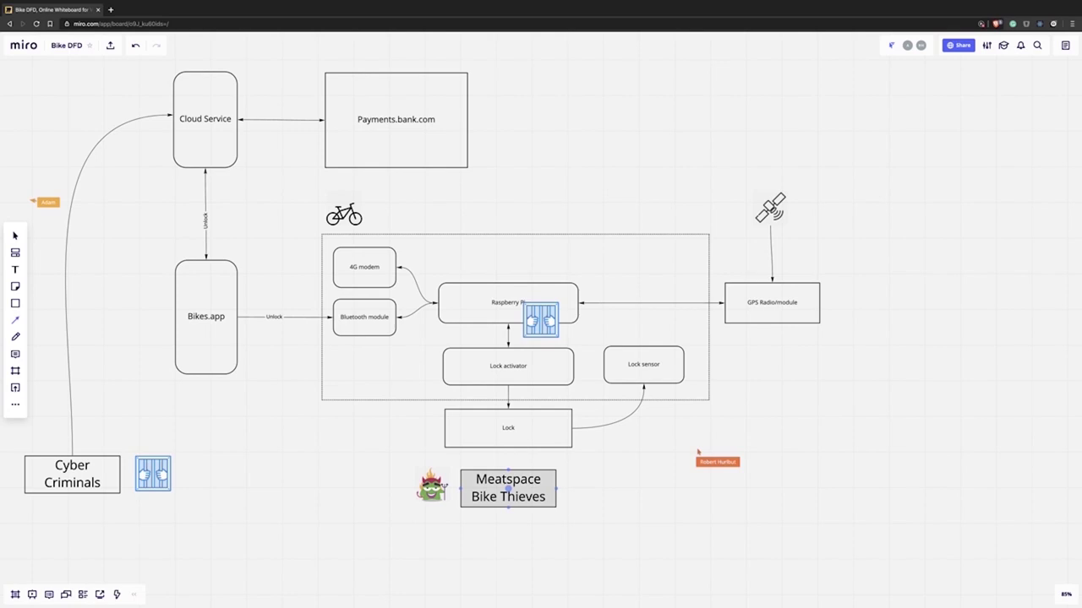
# Draw a connector from Meatspace Bike Thieves up to the Lock box.
pyautogui.moveTo(508, 487); pyautogui.dragTo(508, 428)
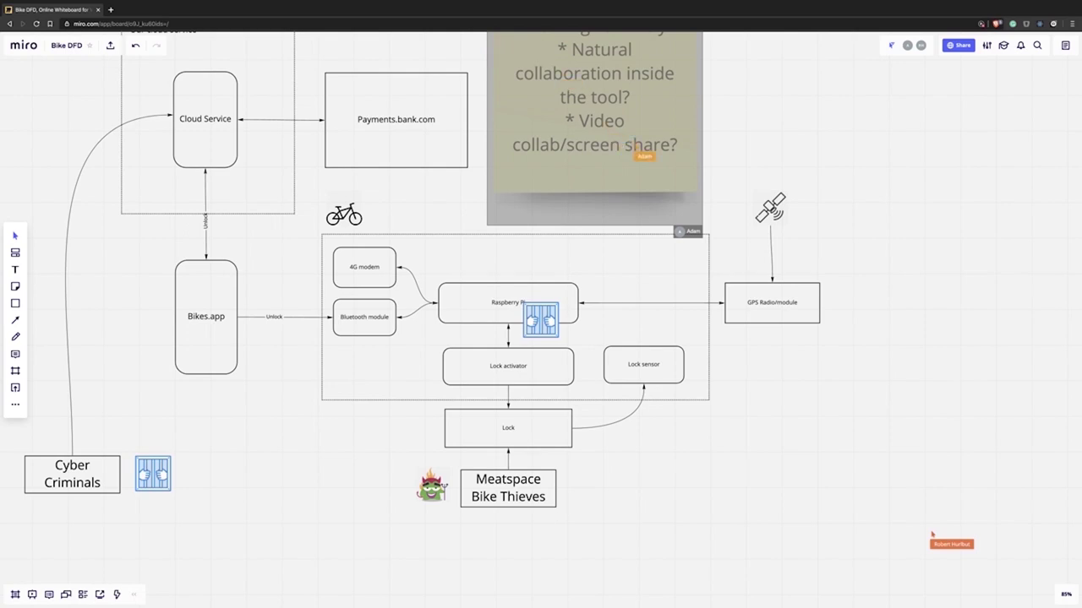
pyautogui.scroll(3, 496, 306)
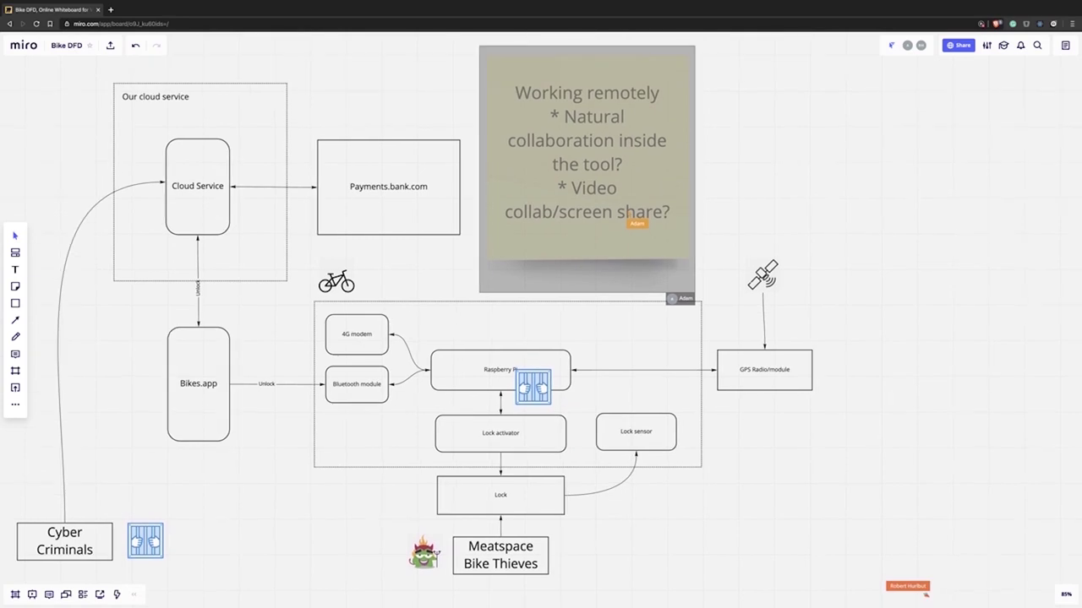